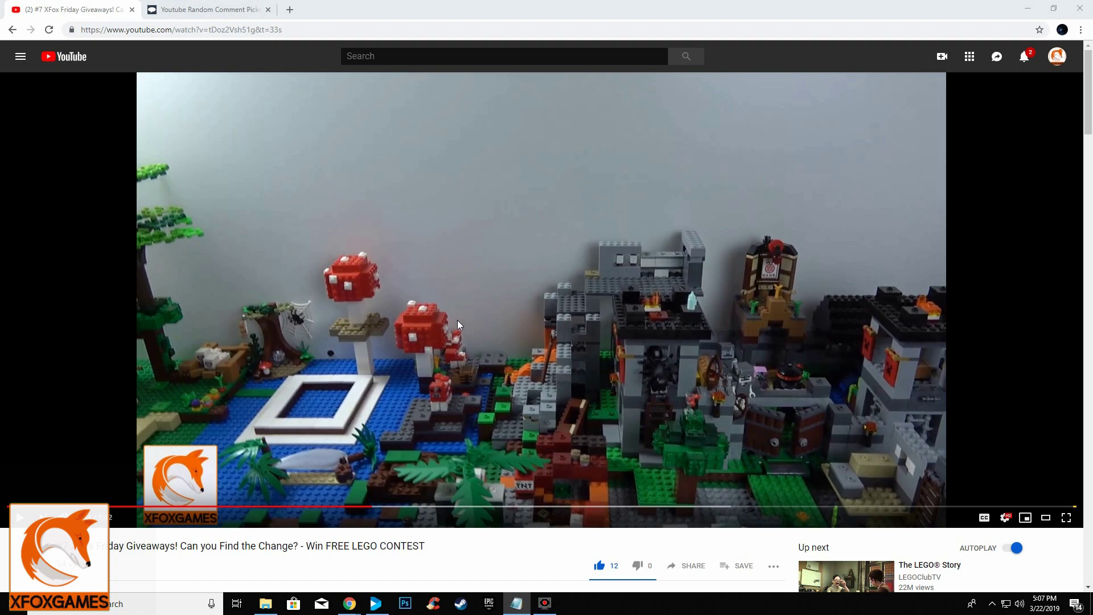
scroll(433, 309, "down", 4)
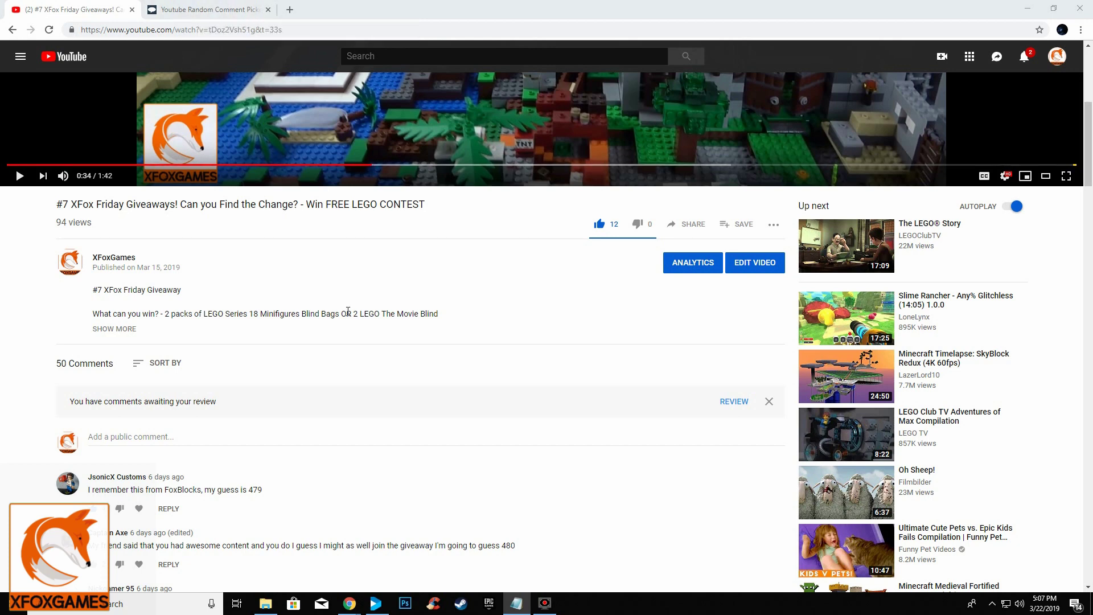
scroll(324, 439, "down", 1)
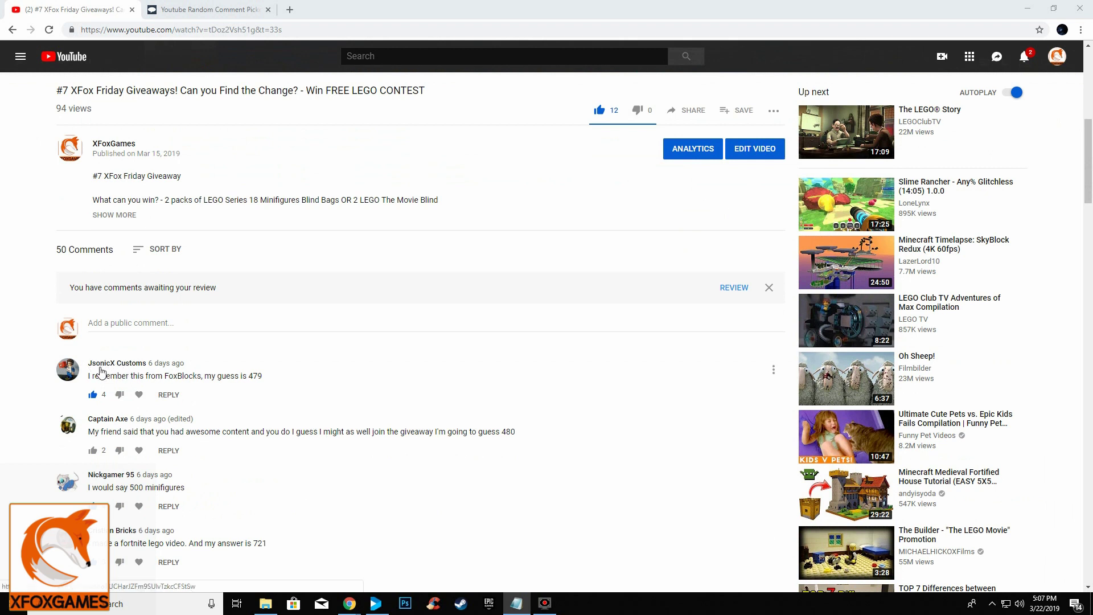
mouse_move(256, 490)
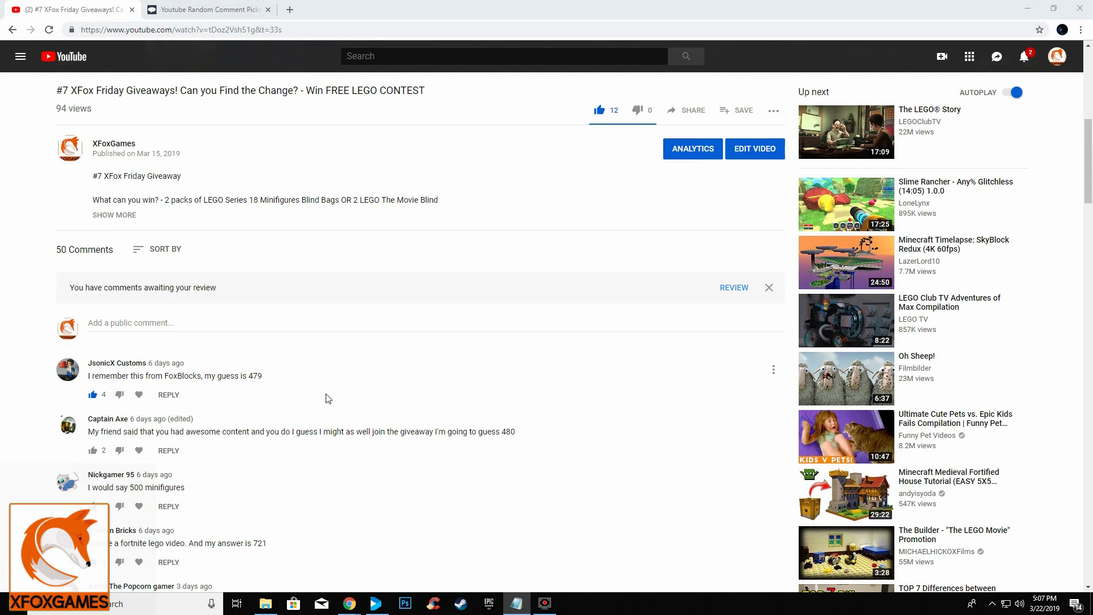
scroll(326, 397, "down", 2)
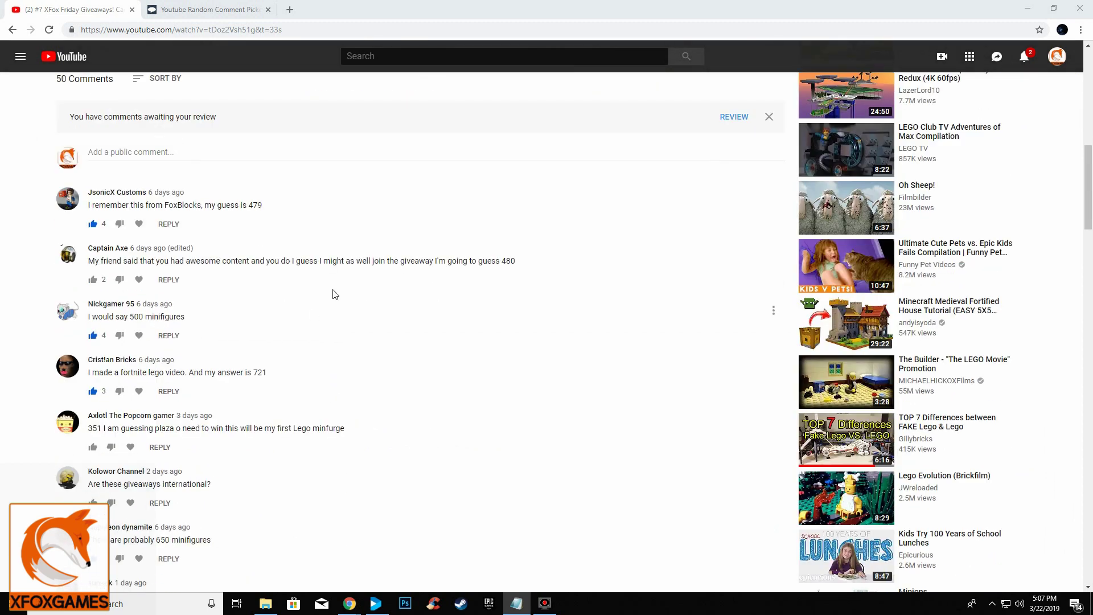
scroll(334, 401, "down", 2)
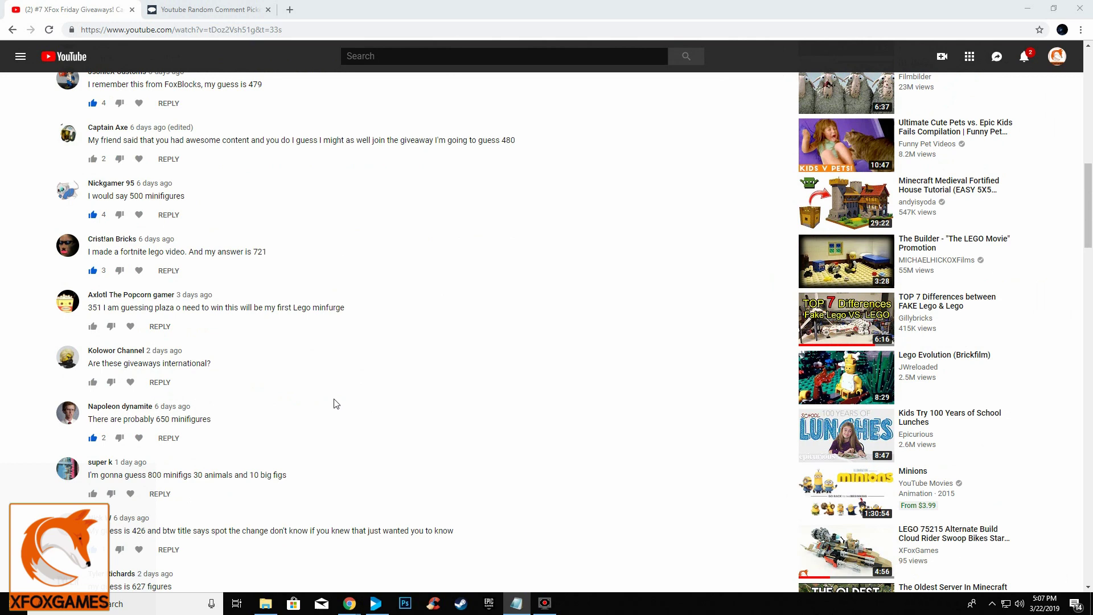
scroll(293, 379, "down", 1)
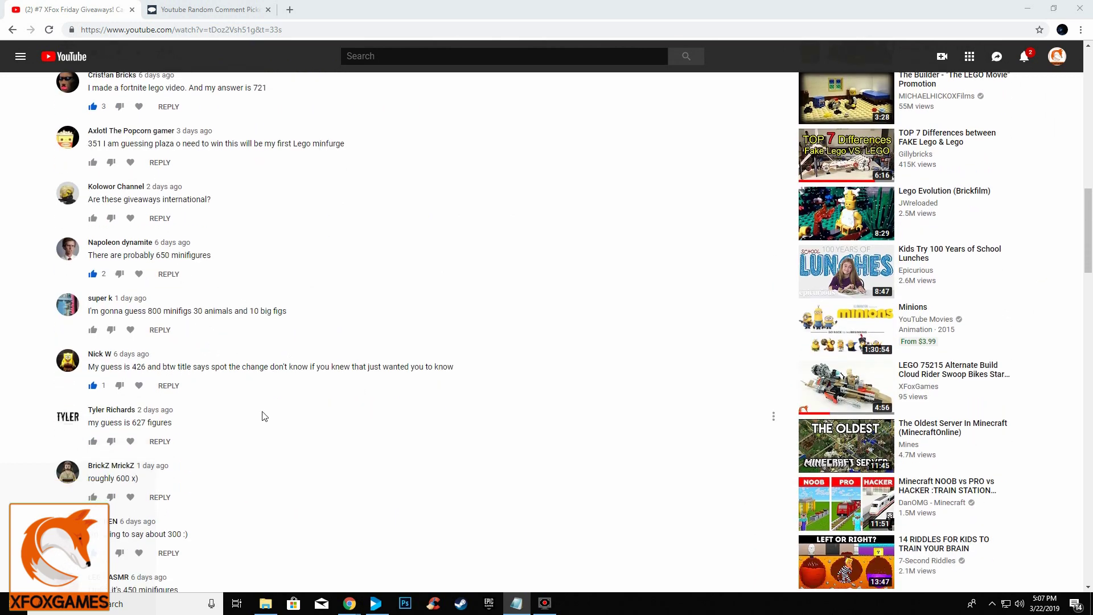
scroll(267, 415, "down", 2)
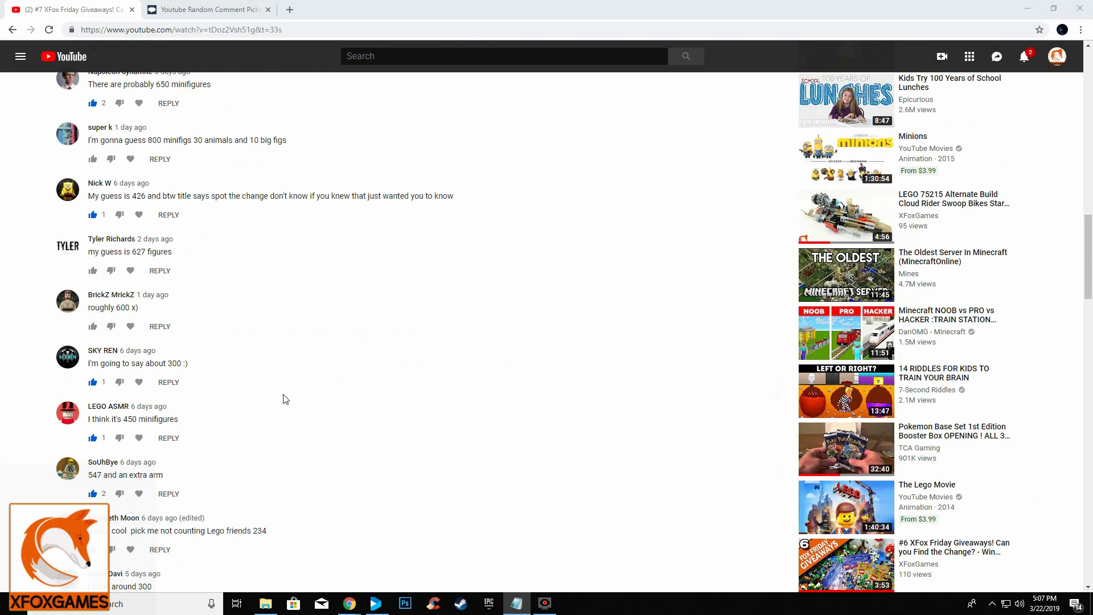
scroll(284, 399, "down", 1)
scroll(284, 397, "down", 1)
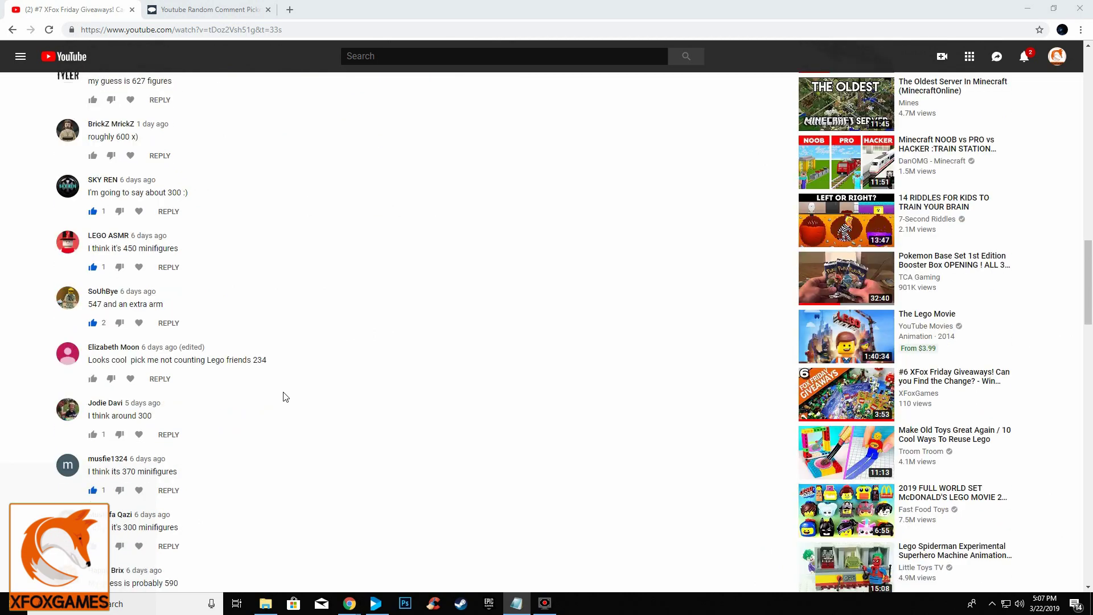
scroll(285, 397, "down", 2)
scroll(282, 397, "down", 1)
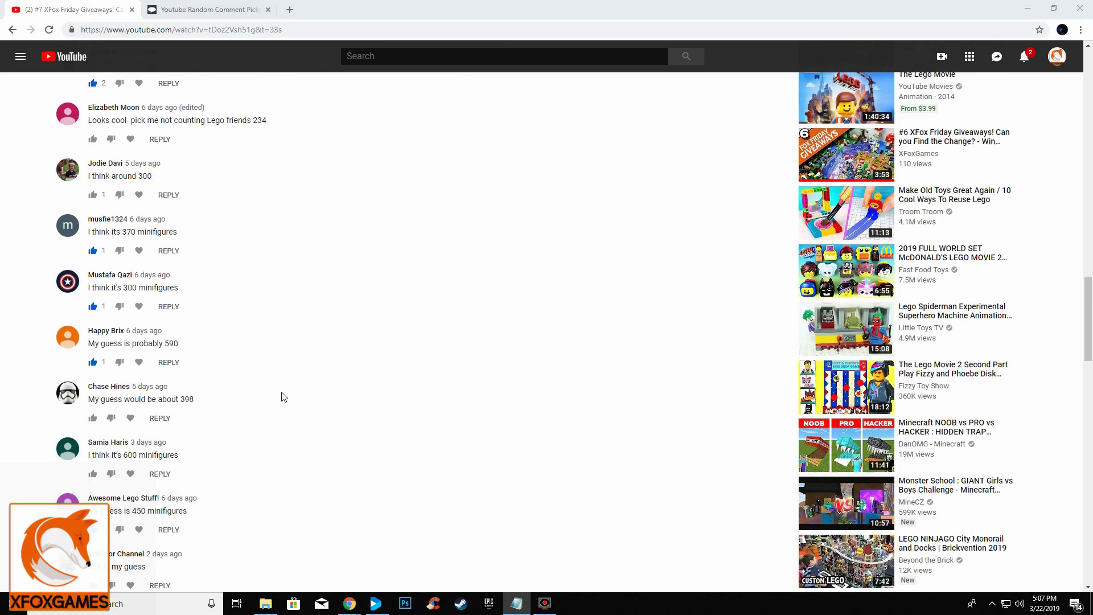
Highlight the comment guessing 590 while browsing down toward the 567 and 563 guesses
left_click_drag(179, 299, 91, 298)
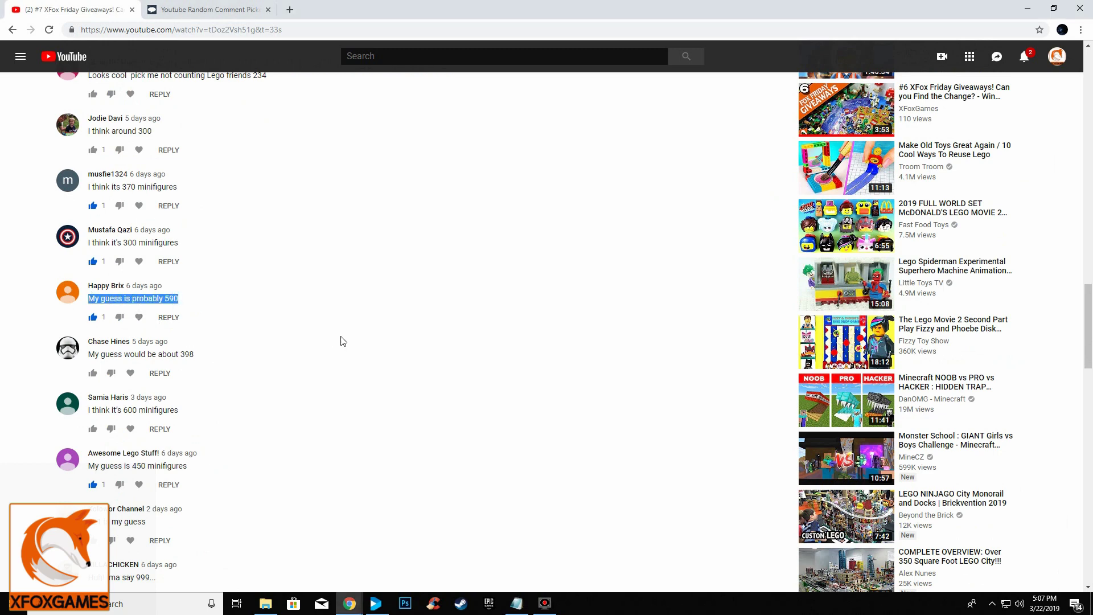
scroll(340, 341, "down", 1)
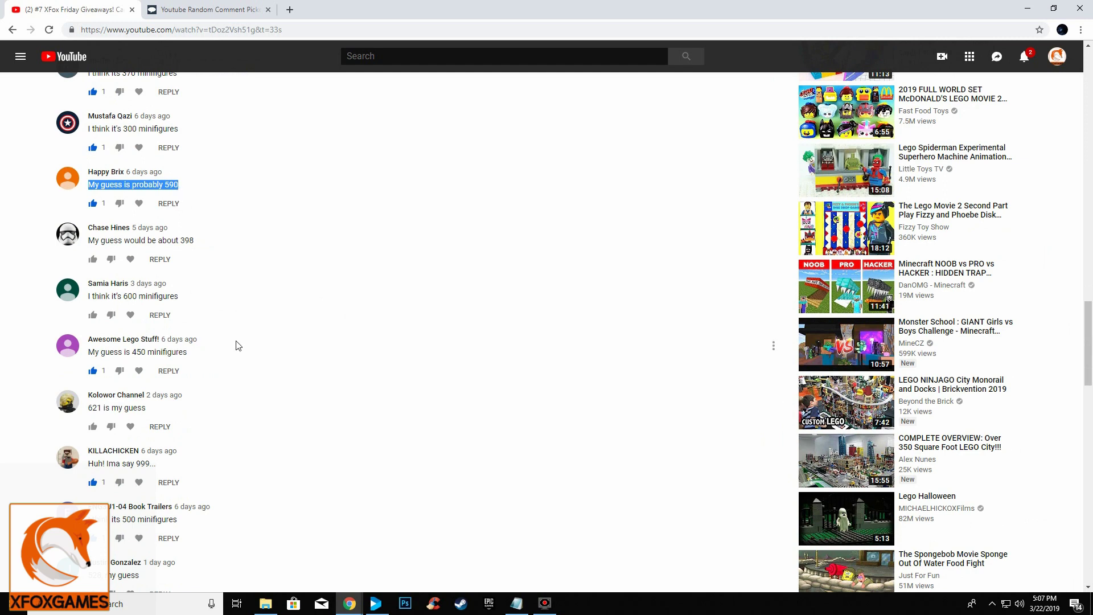
scroll(238, 345, "down", 1)
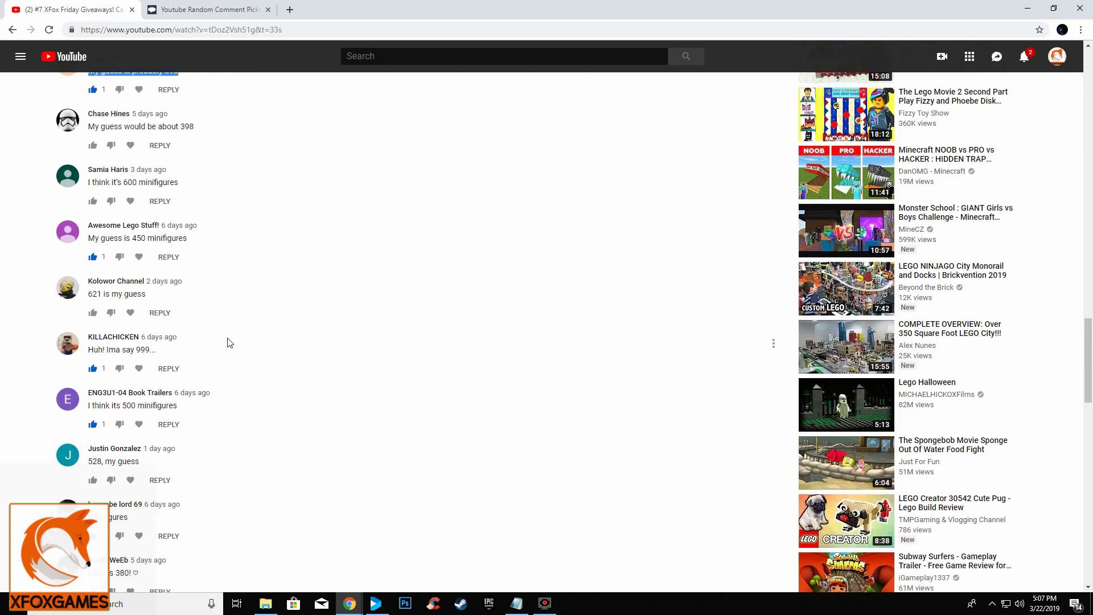
scroll(228, 343, "down", 1)
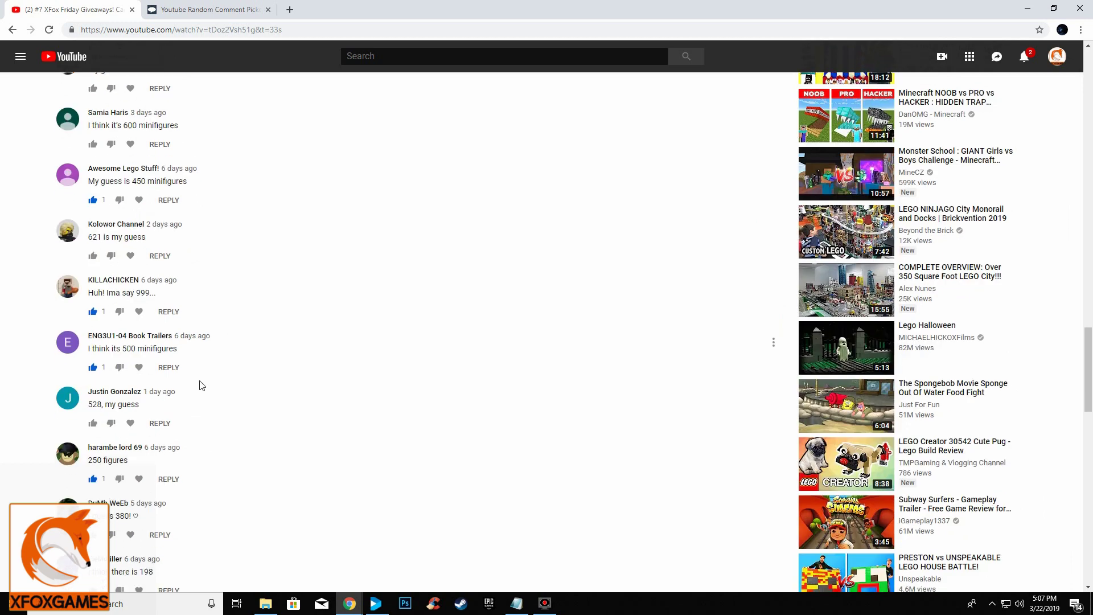
scroll(243, 406, "down", 1)
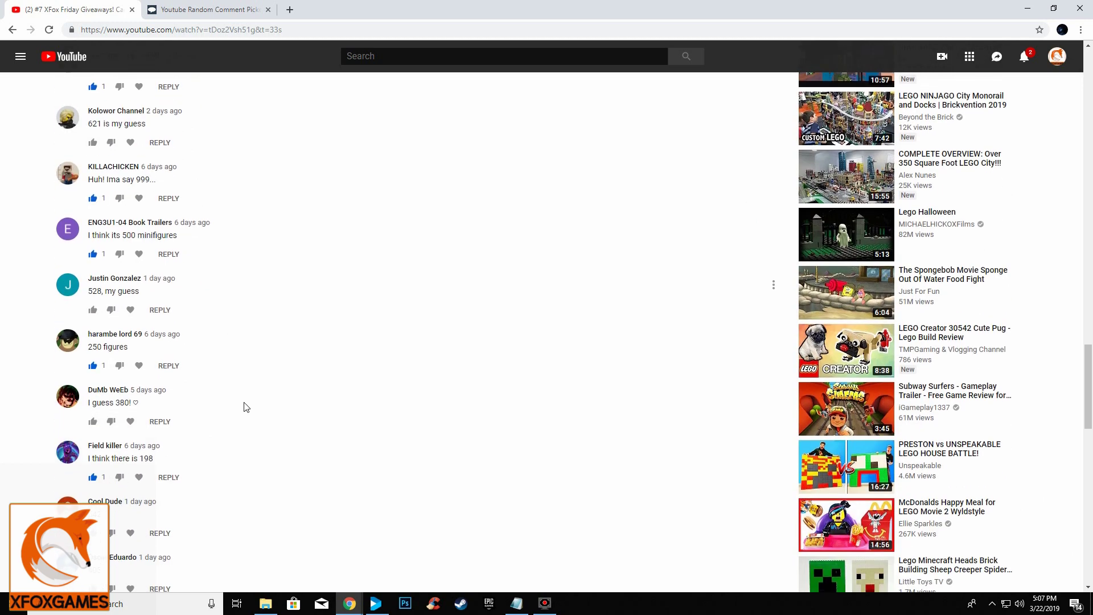
scroll(203, 393, "down", 1)
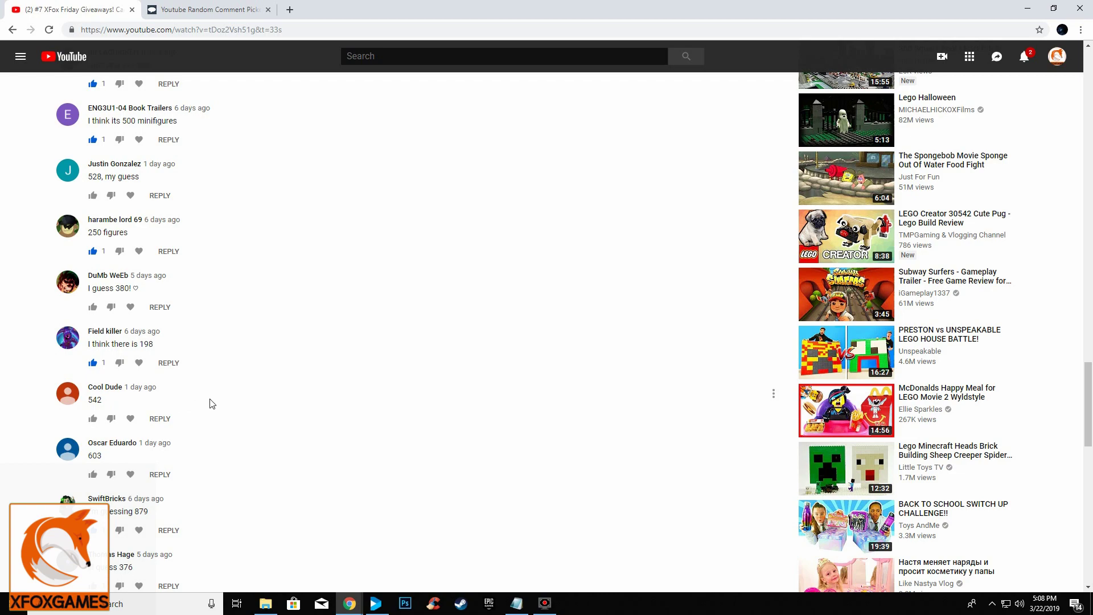
scroll(215, 400, "up", 1)
scroll(218, 400, "up", 2)
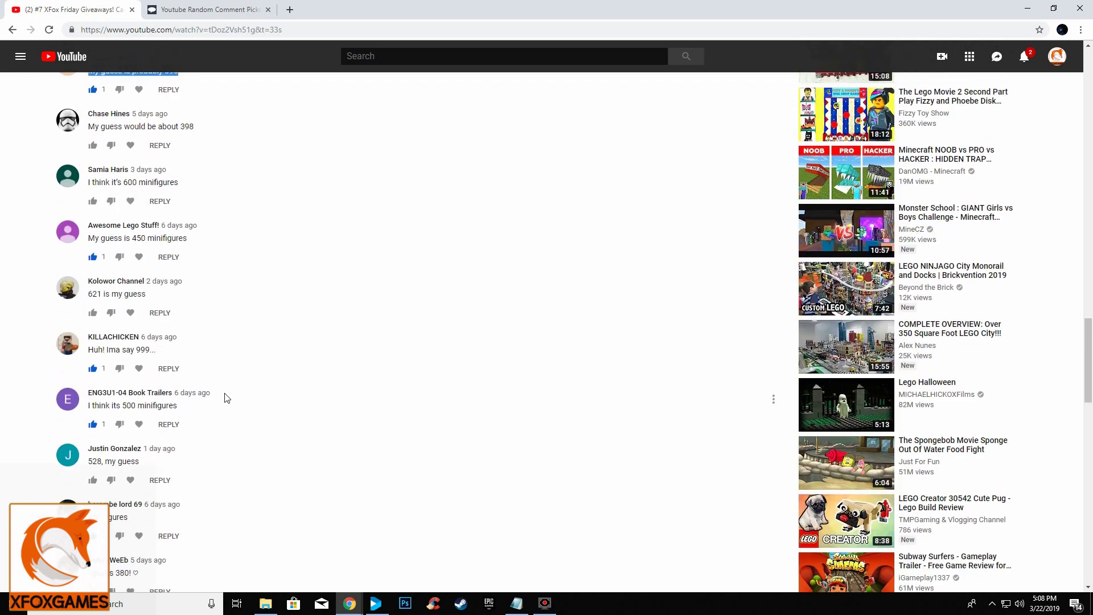
scroll(225, 397, "up", 1)
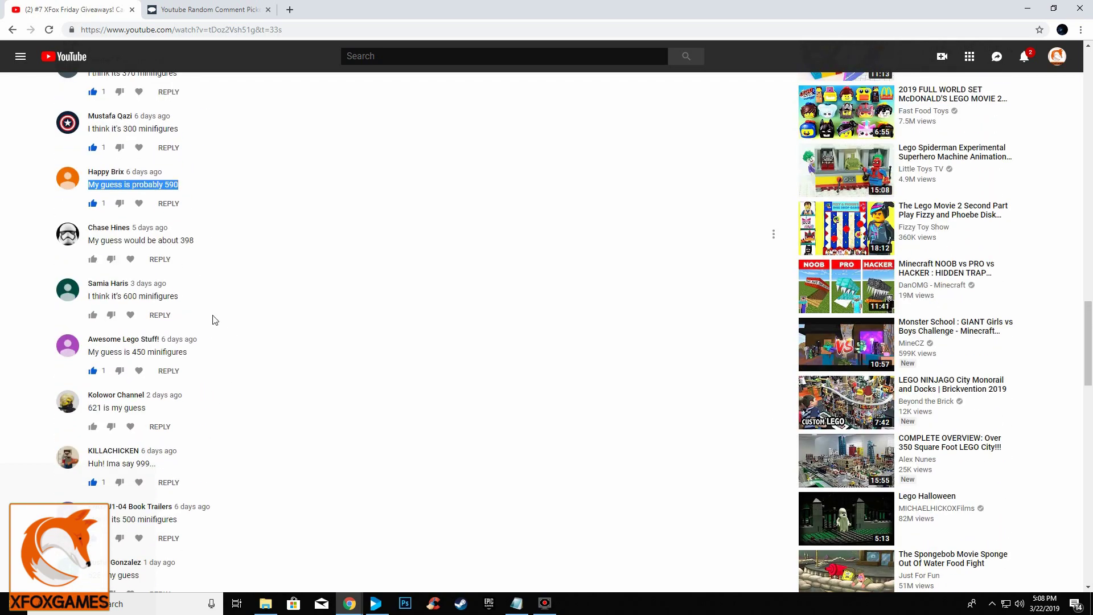
scroll(237, 379, "down", 3)
scroll(237, 378, "down", 2)
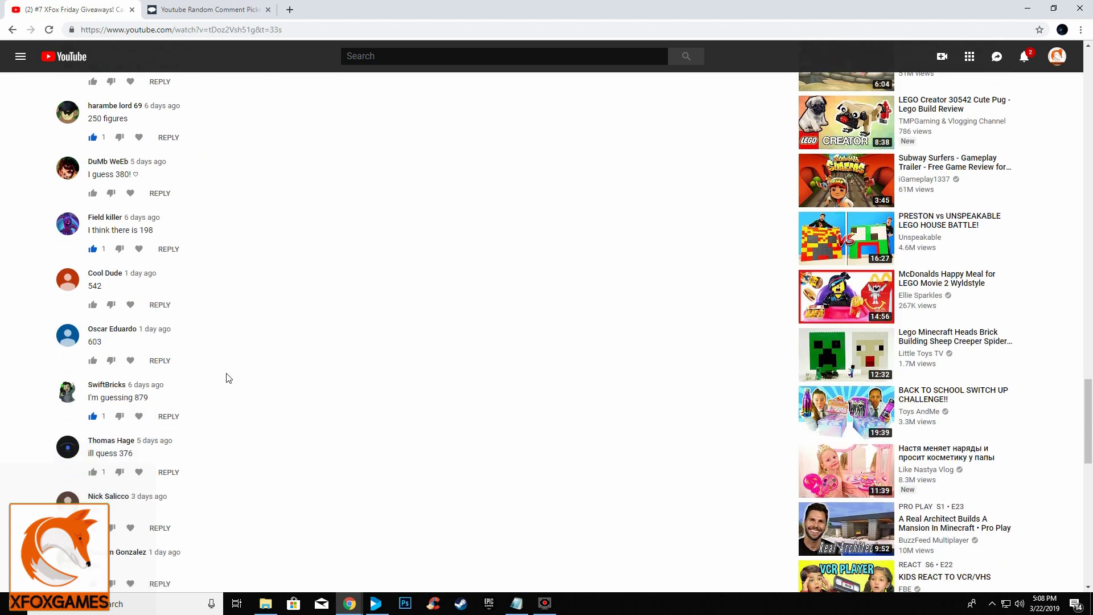
scroll(203, 377, "down", 1)
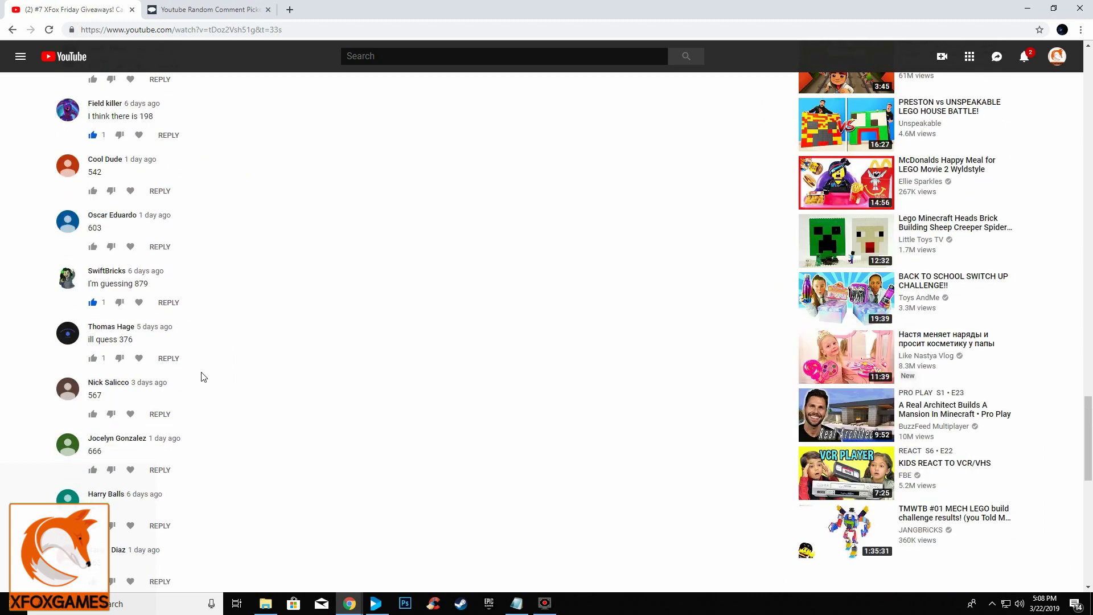
mouse_move(138, 512)
scroll(196, 402, "down", 2)
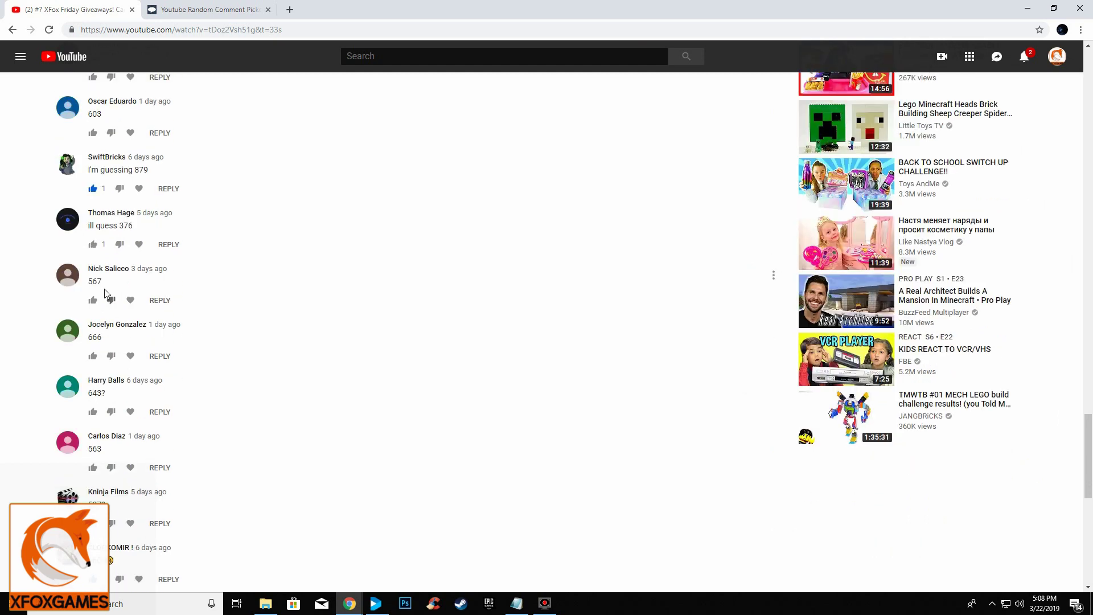
left_click_drag(151, 285, 90, 268)
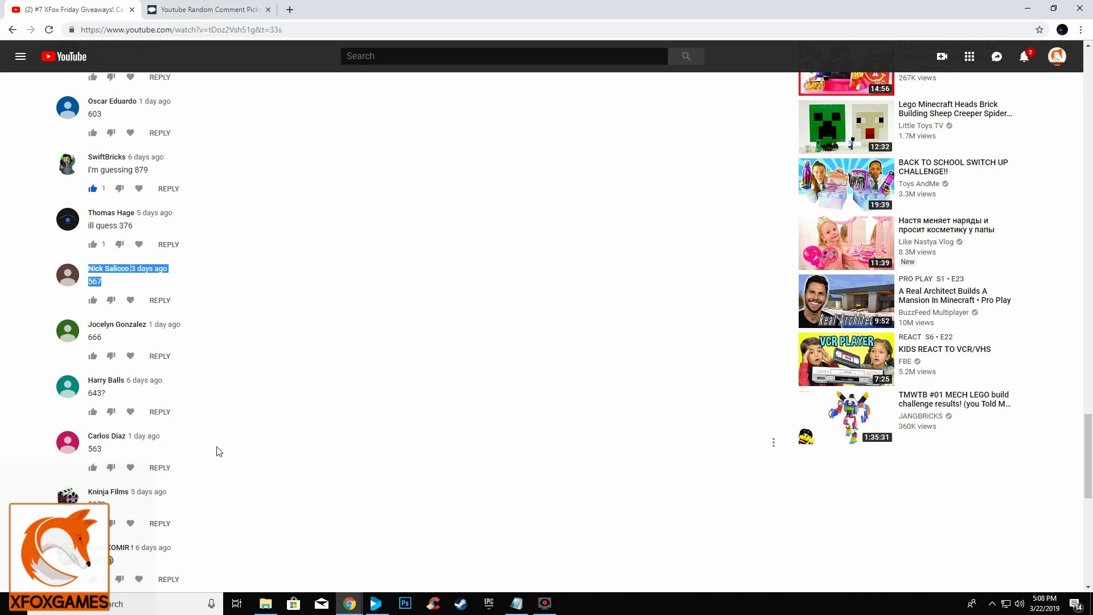
scroll(179, 560, "down", 1)
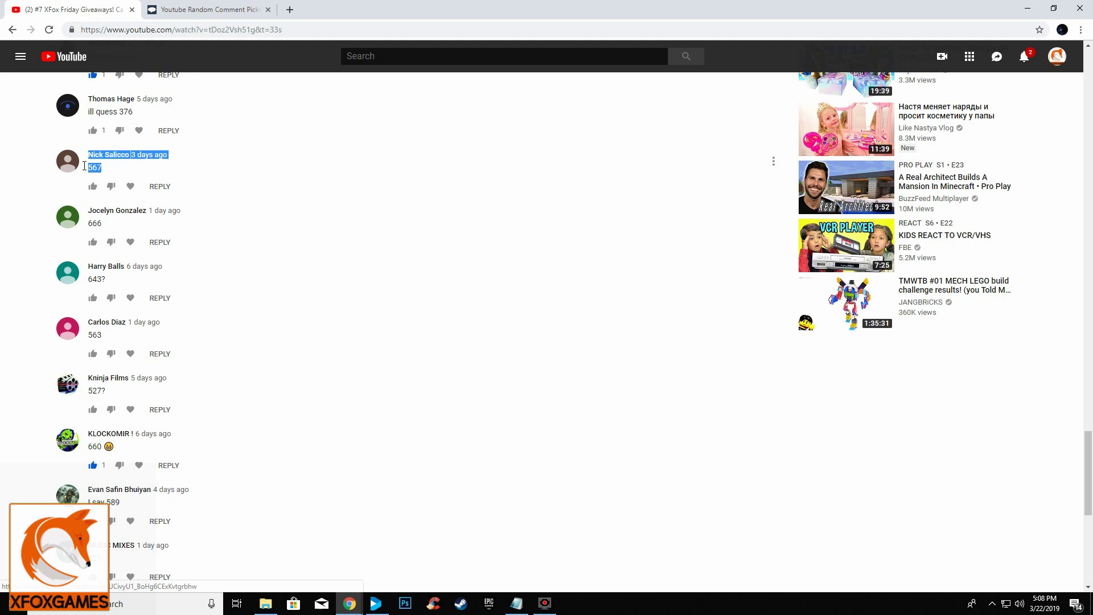
Clear the text highlight on the 567 comment
left_click(124, 174)
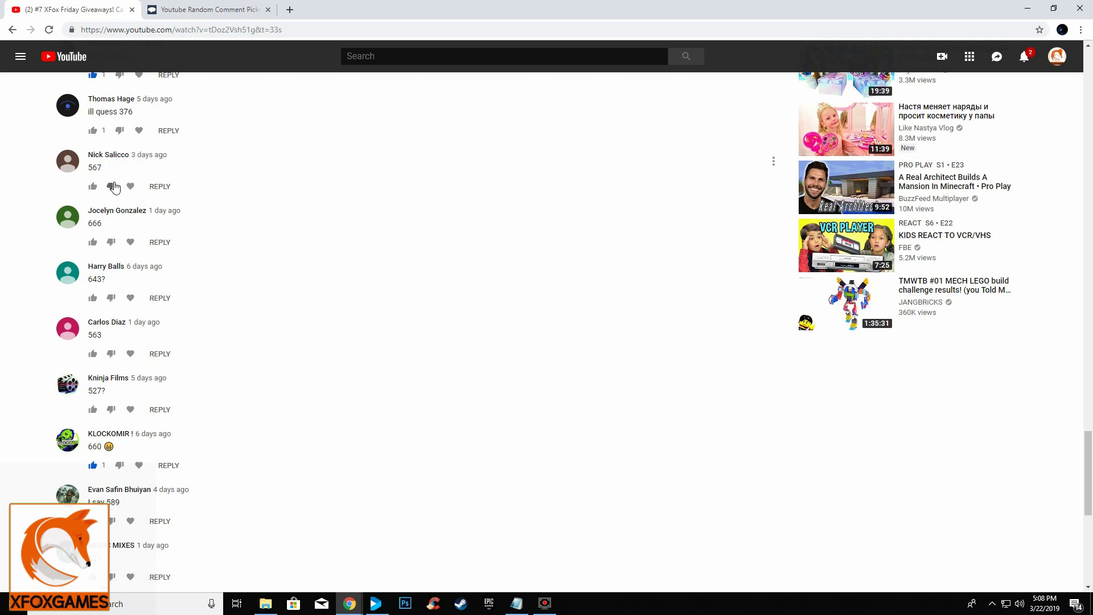
scroll(257, 287, "down", 2)
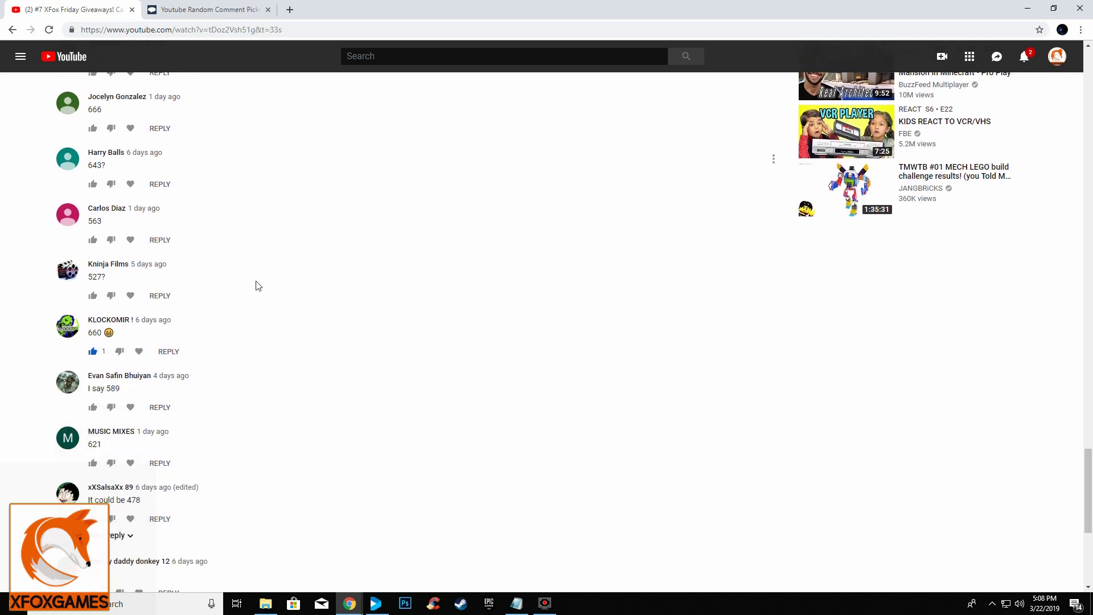
scroll(216, 337, "down", 2)
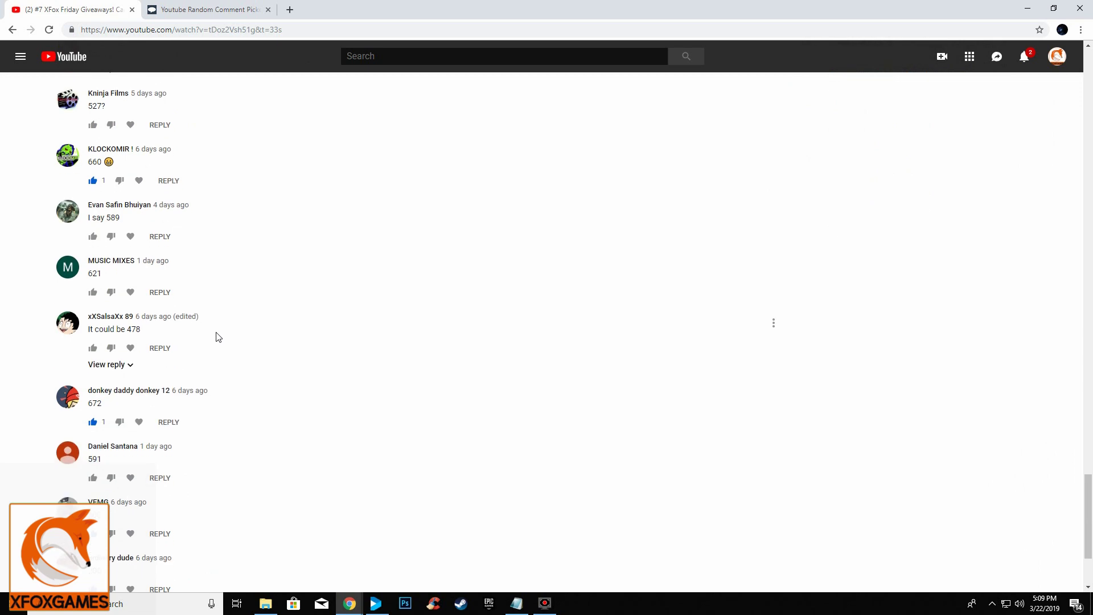
scroll(237, 405, "down", 1)
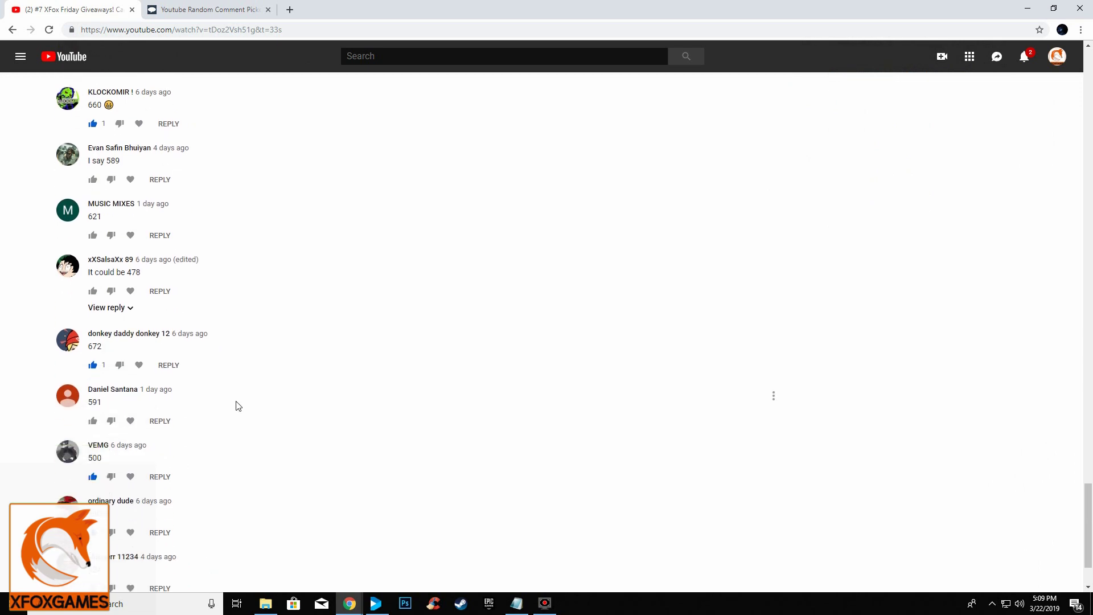
scroll(196, 449, "down", 1)
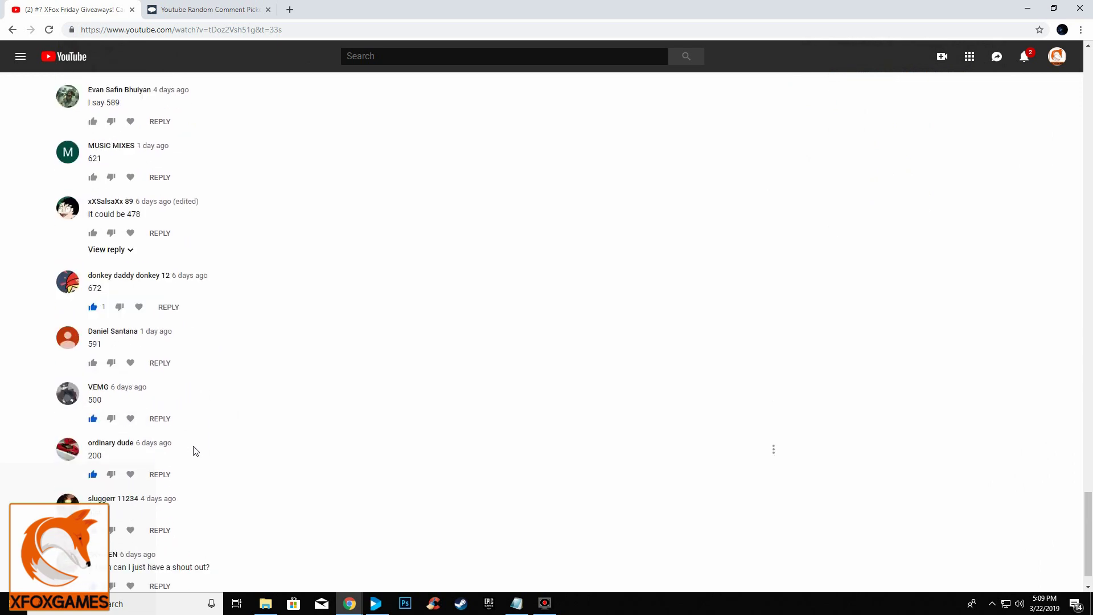
scroll(195, 450, "down", 1)
scroll(199, 452, "up", 2)
scroll(199, 452, "up", 3)
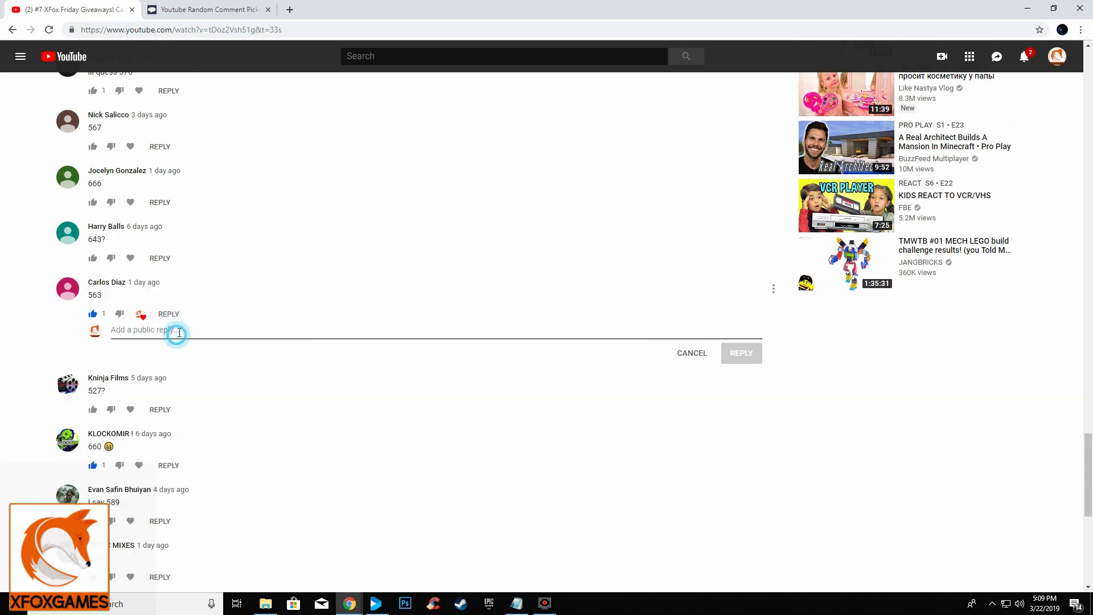
type("YOu")
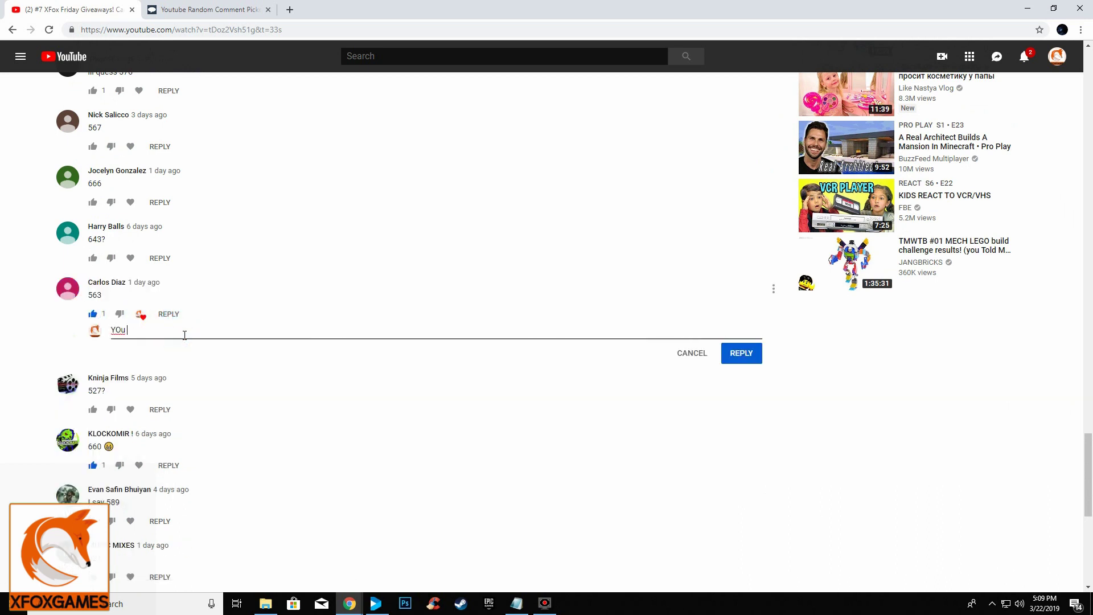
Fix typos while typing the reply 'You were the closest! You win!' under the 563 guess
key("BackSpace")
key("BackSpace")
type("were the closest!")
type(" ZYou")
key("BackSpace")
type("tyoiu")
type(" You")
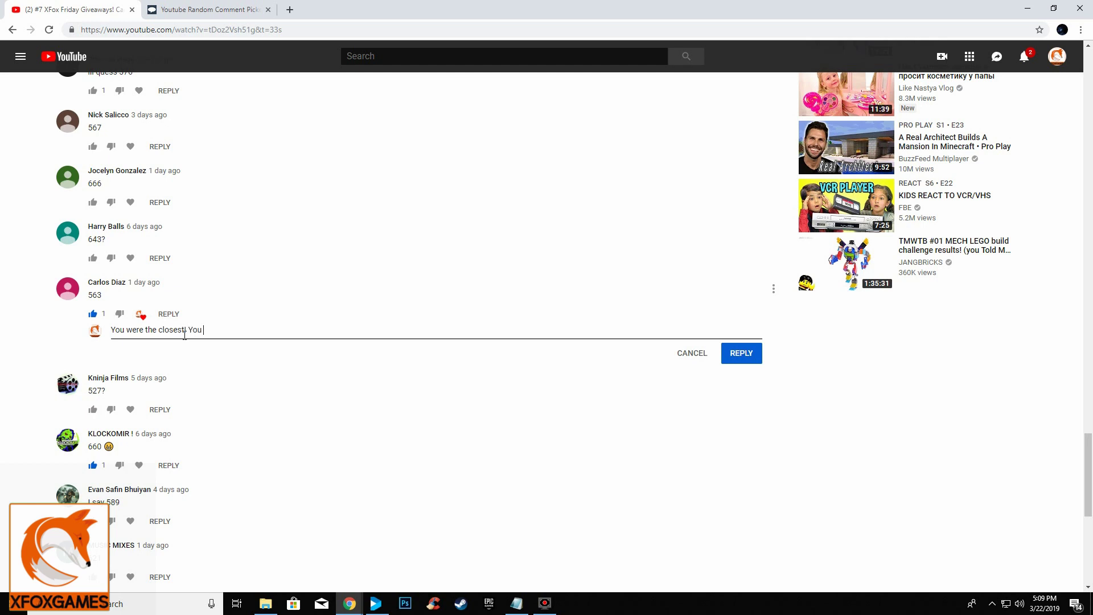